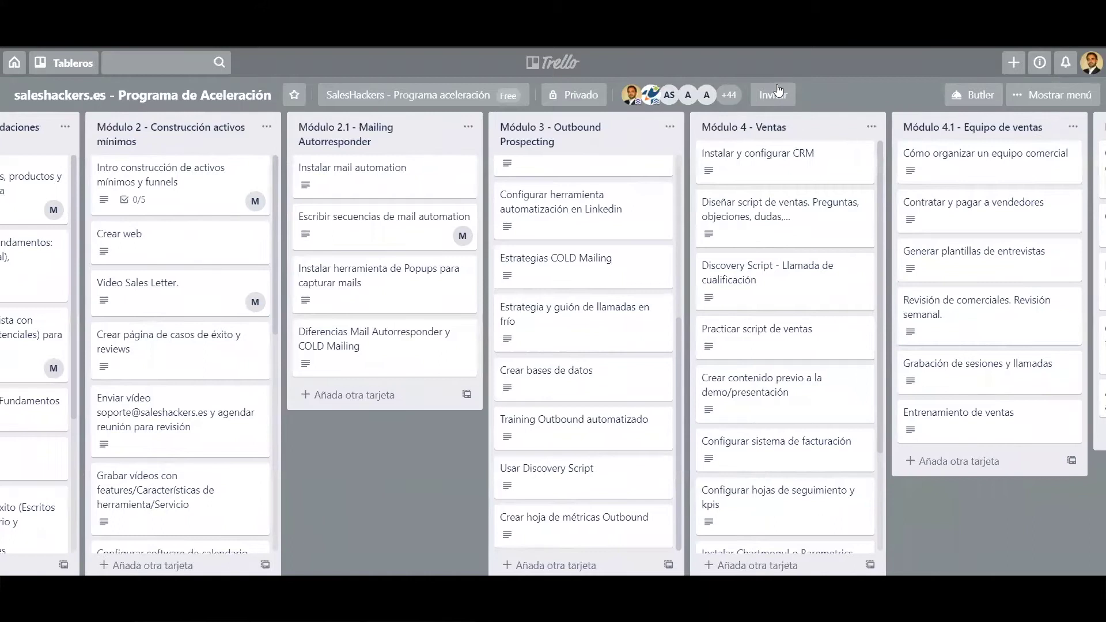
Look through the board's later module lists and read the "Instalar y configurar CRM" card's description in Módulo 4 - Ventas
scroll(777, 92, right, 2)
scroll(681, 131, right, 1)
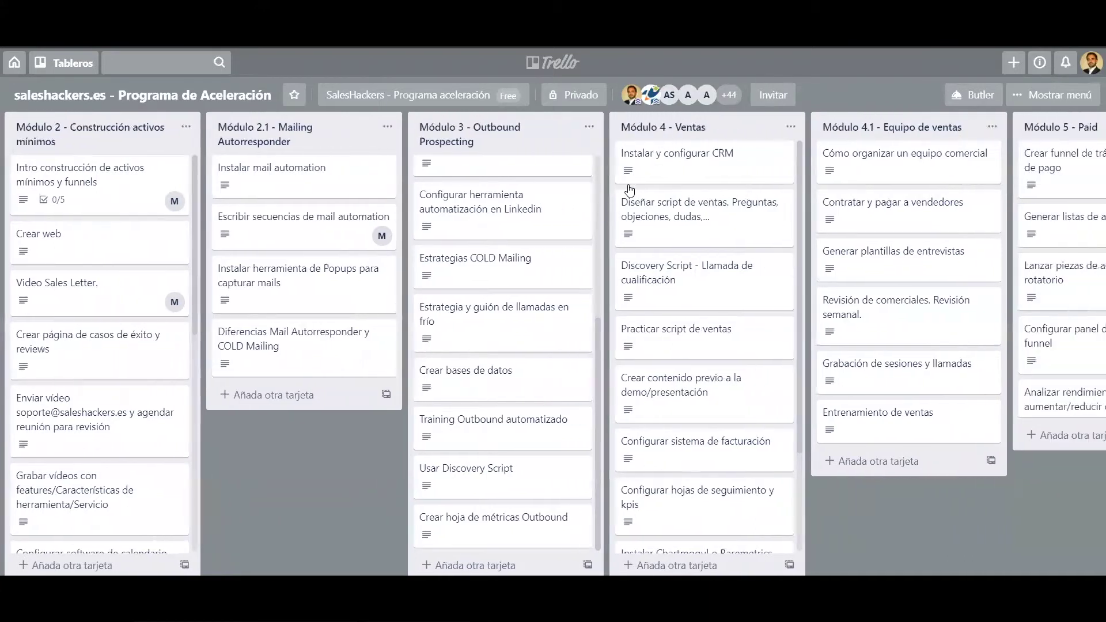
scroll(607, 272, right, 2)
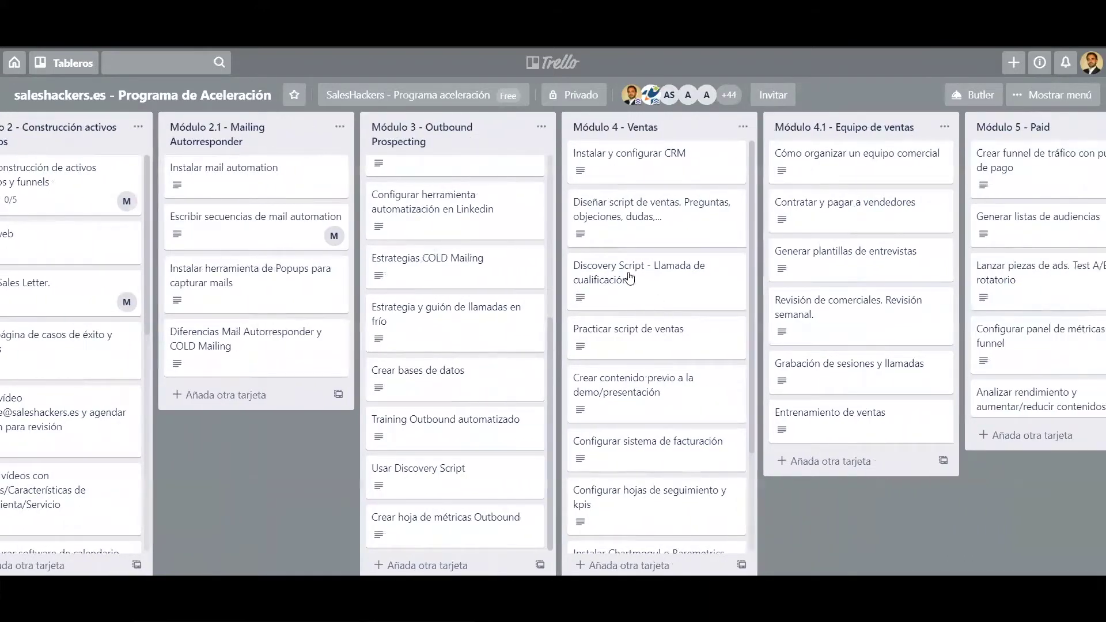
scroll(650, 304, right, 6)
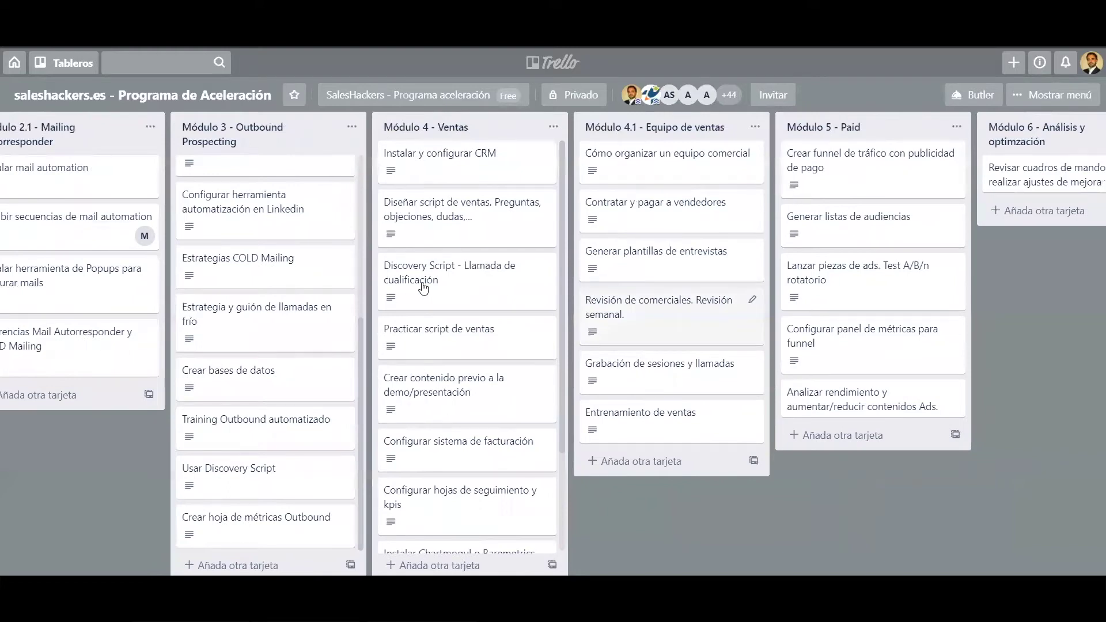
key(Return)
click(805, 102)
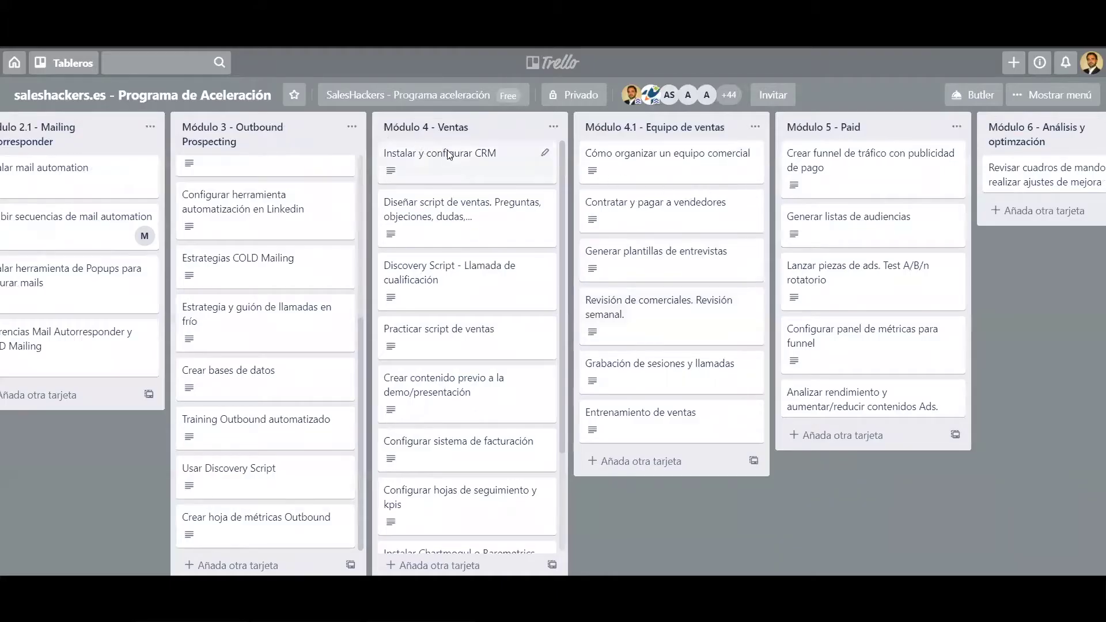
click(426, 151)
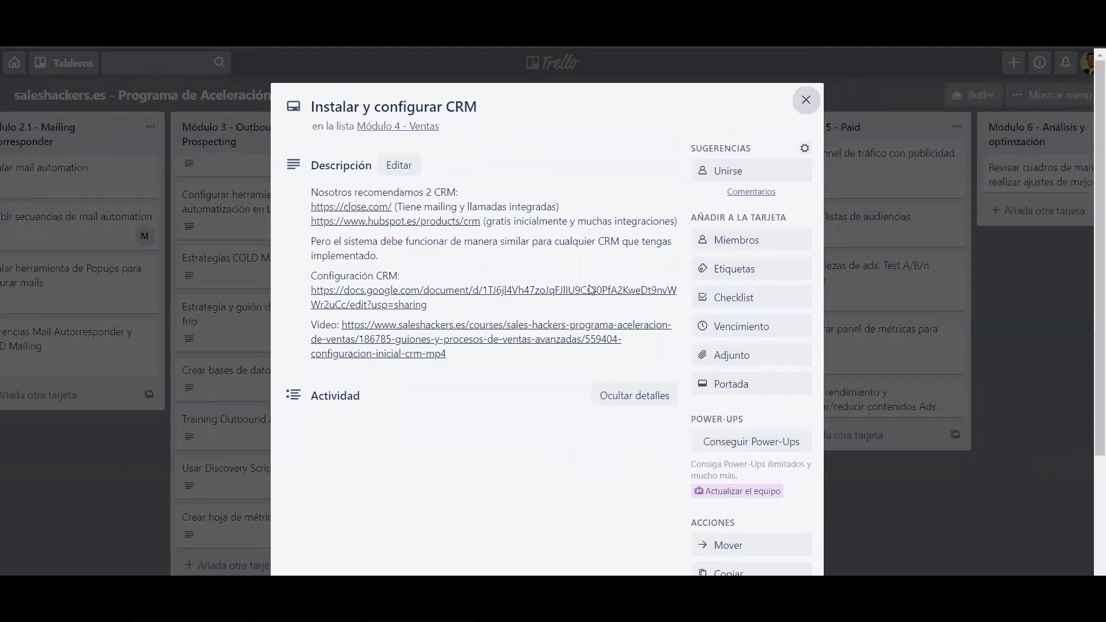
key(Escape)
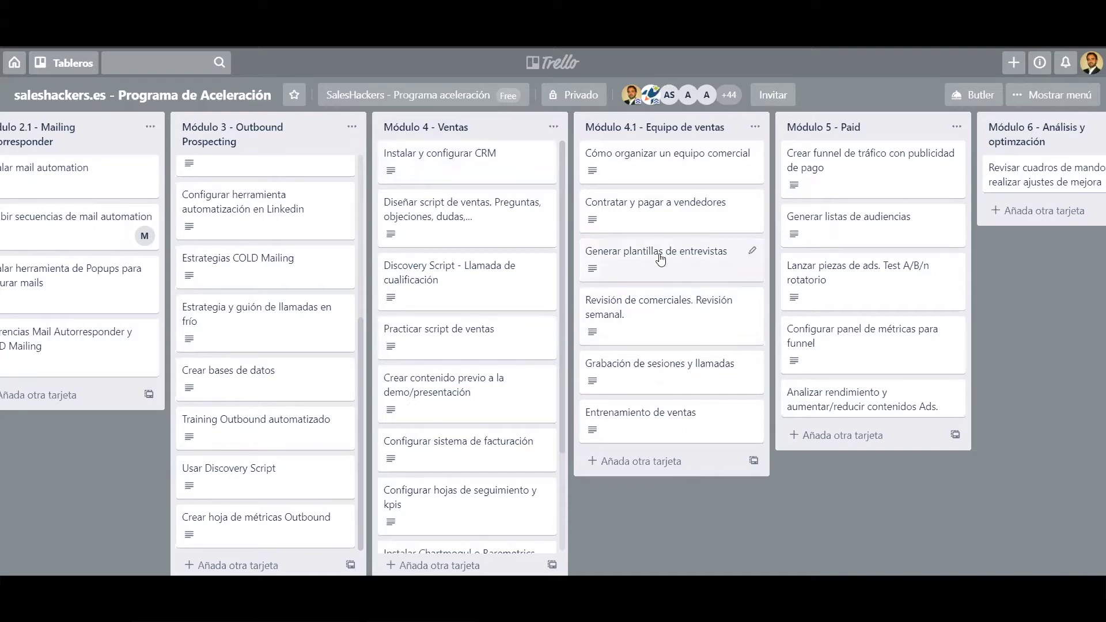
Open the "Revisión de comerciales" card, switch to the SDR monitoring spreadsheet, and examine its Fecha, Preparación and Llamadas programadas columns
click(654, 298)
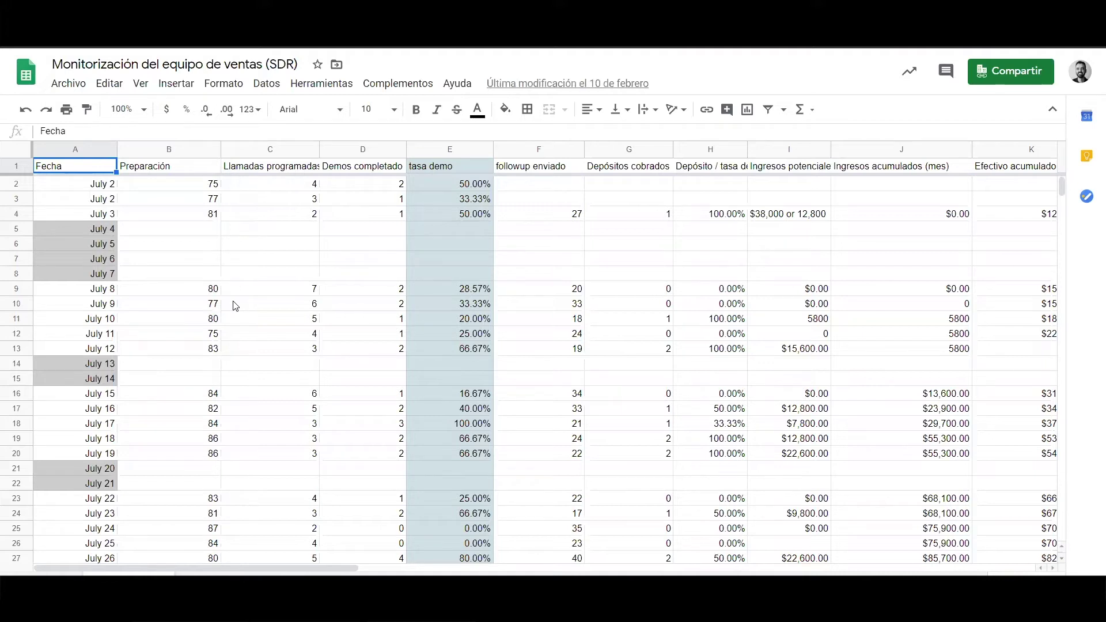
click(174, 215)
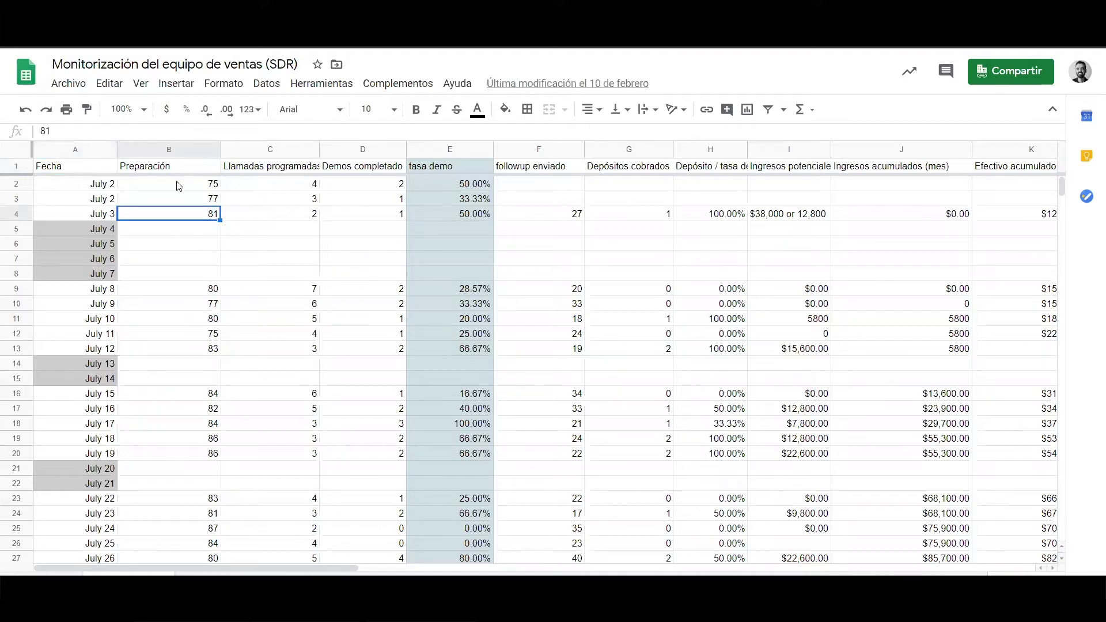
click(82, 185)
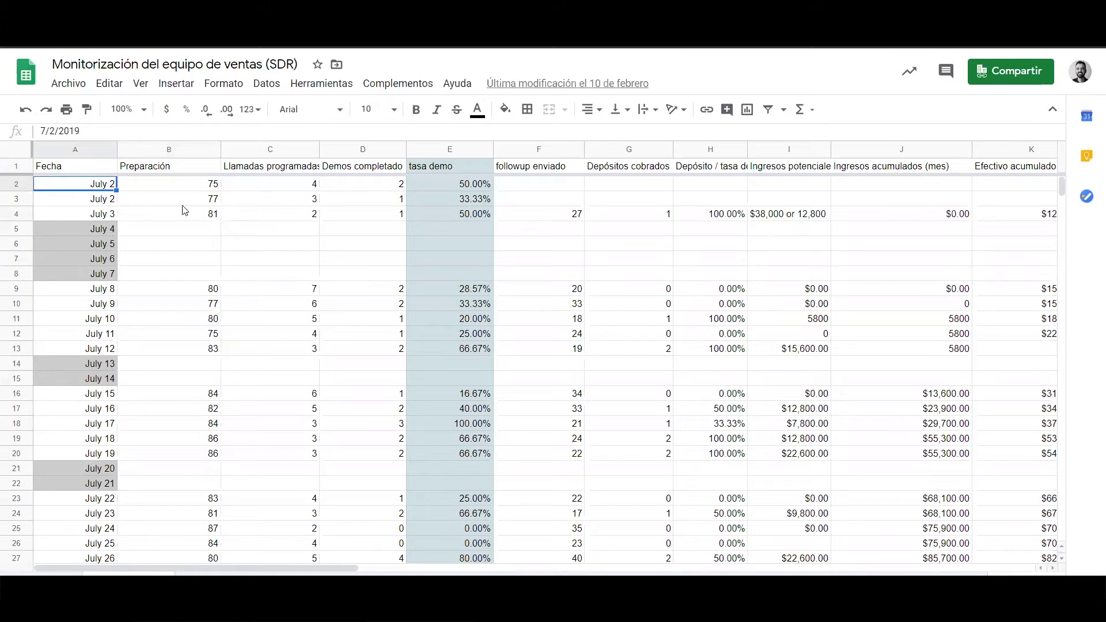
click(170, 186)
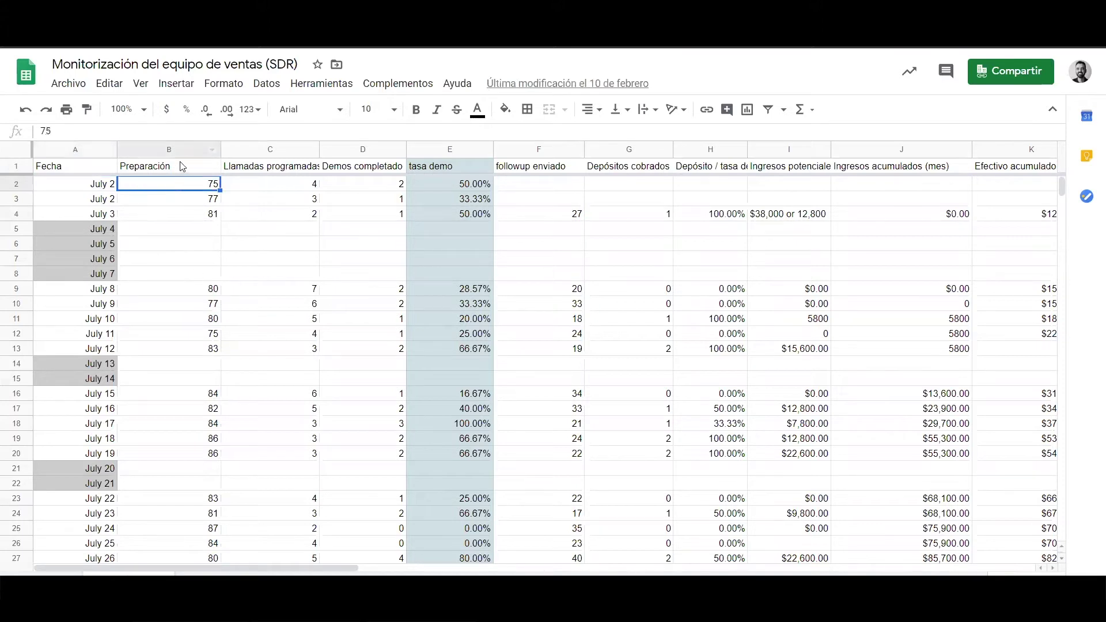
click(181, 169)
click(163, 189)
click(290, 197)
click(296, 189)
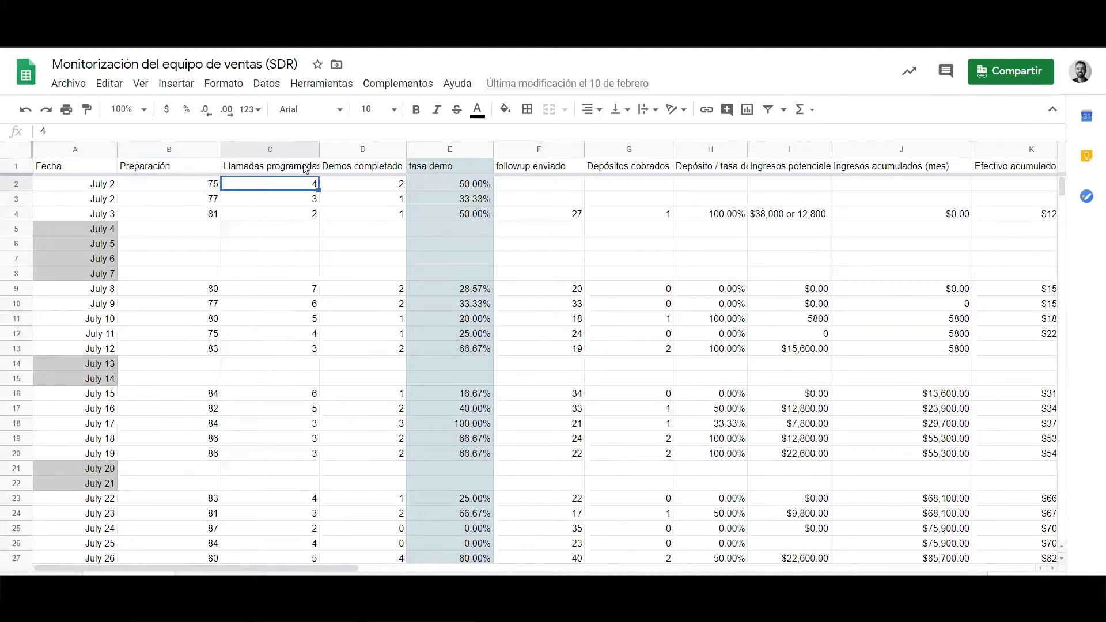
click(94, 185)
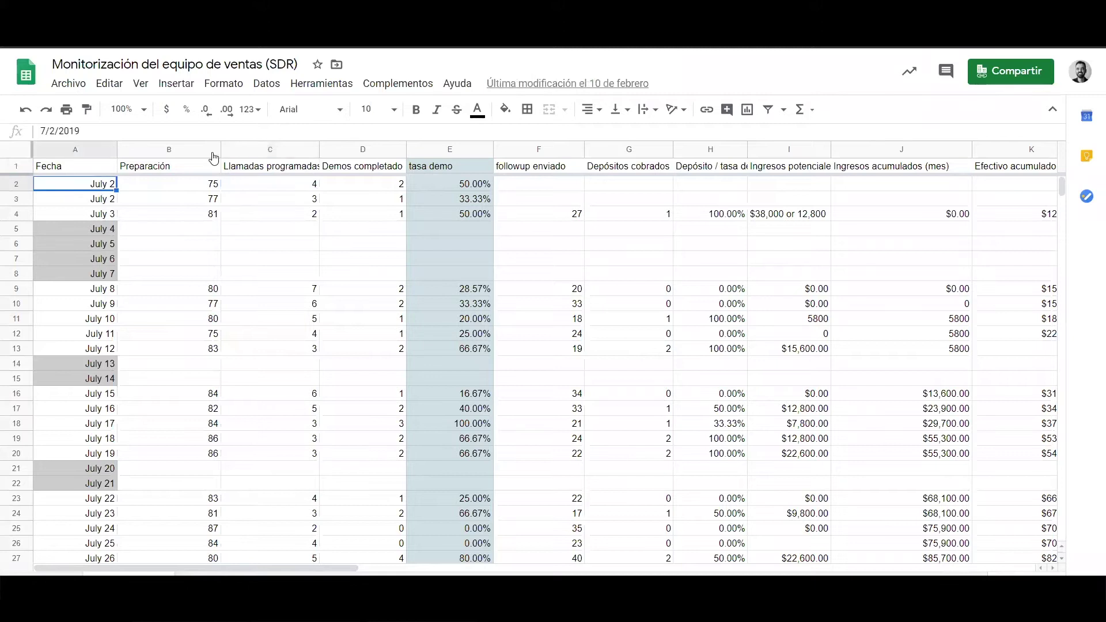
Compare the July 2 scheduled calls with the completed demos in row 2
click(285, 185)
click(374, 190)
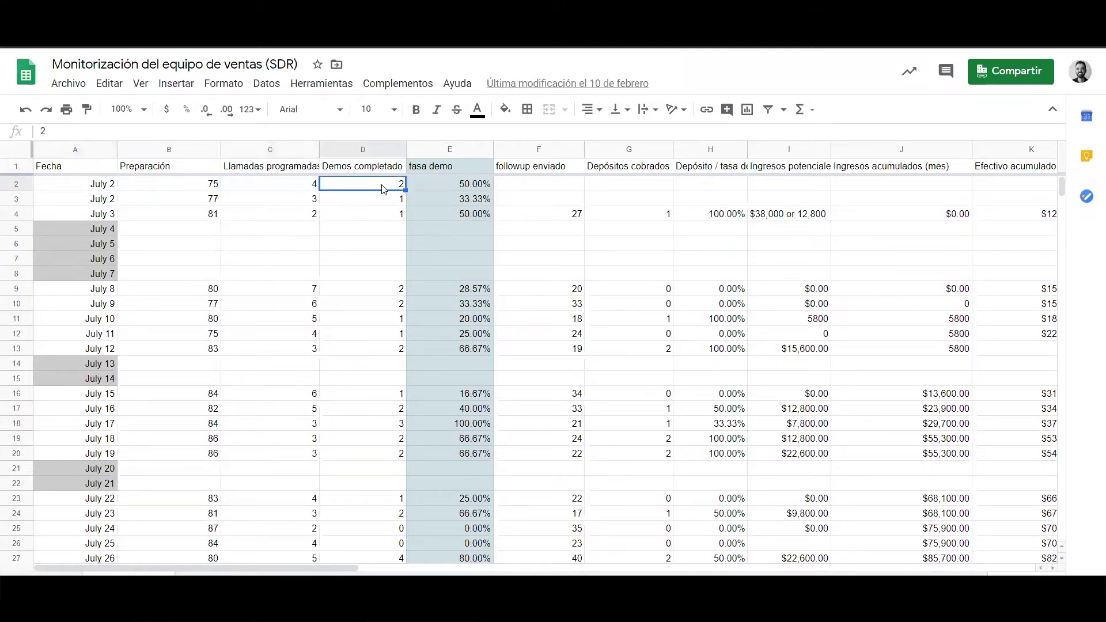
click(292, 190)
click(351, 184)
click(284, 185)
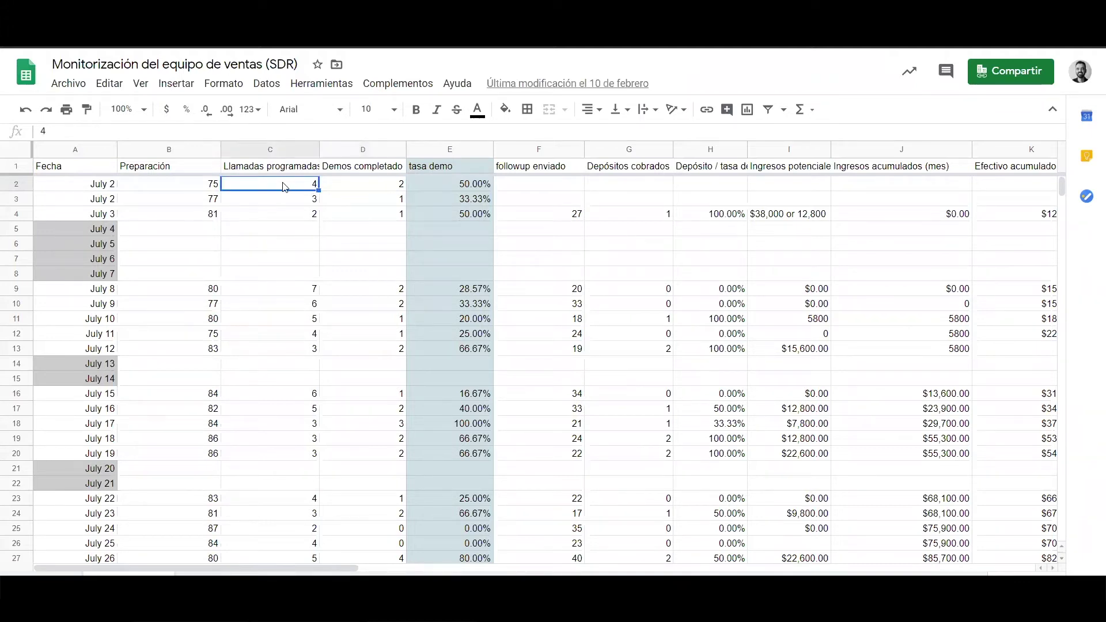
click(344, 190)
Inspect the tasa demo formulas for the first two data rows, E2 and E3
click(460, 193)
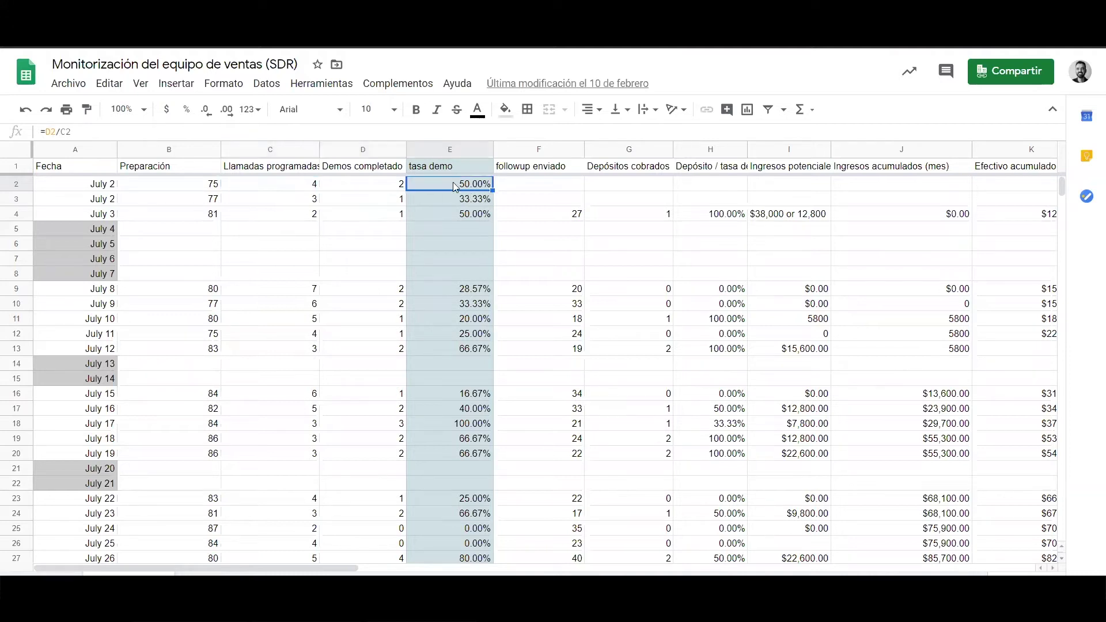
double_click(481, 185)
key(Escape)
click(464, 204)
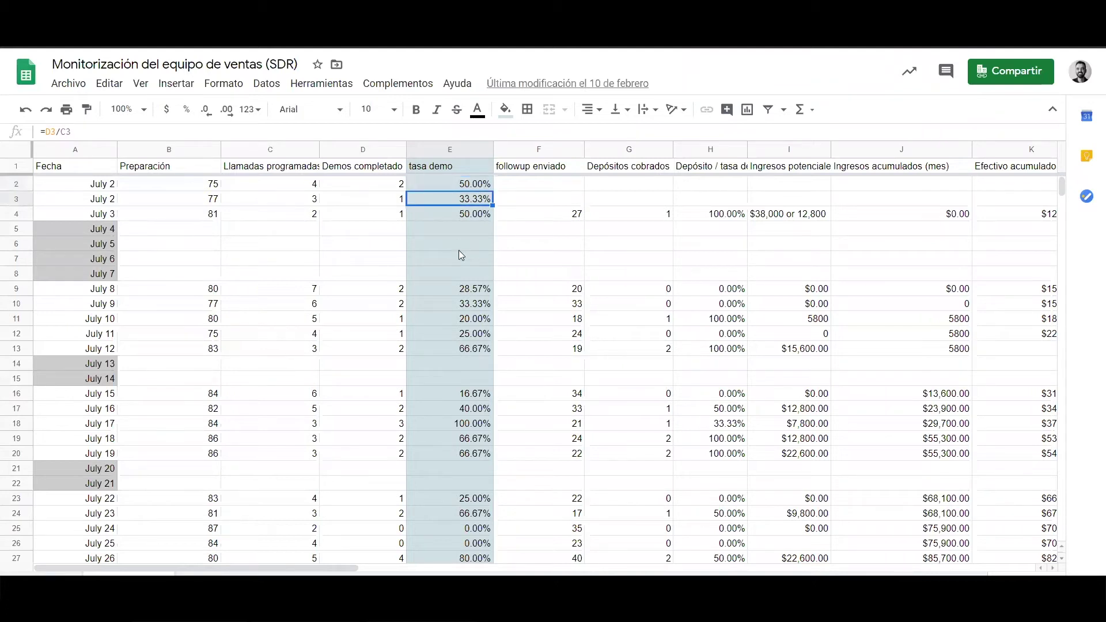
Examine the followup enviado entries from July 2 to July 8
click(535, 185)
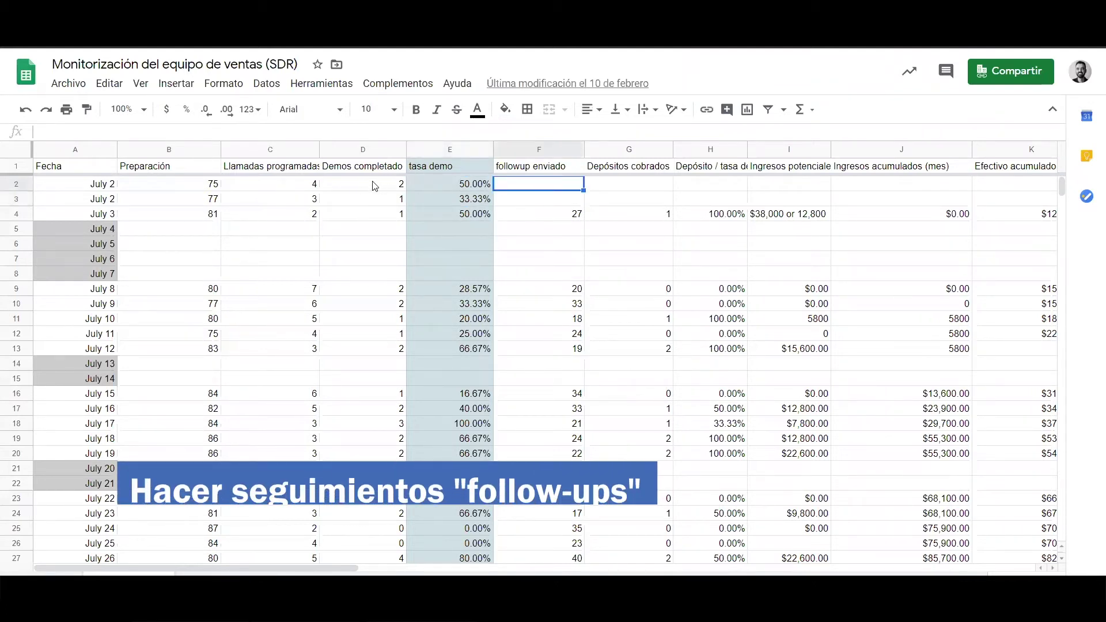
drag(525, 186, 561, 215)
click(562, 286)
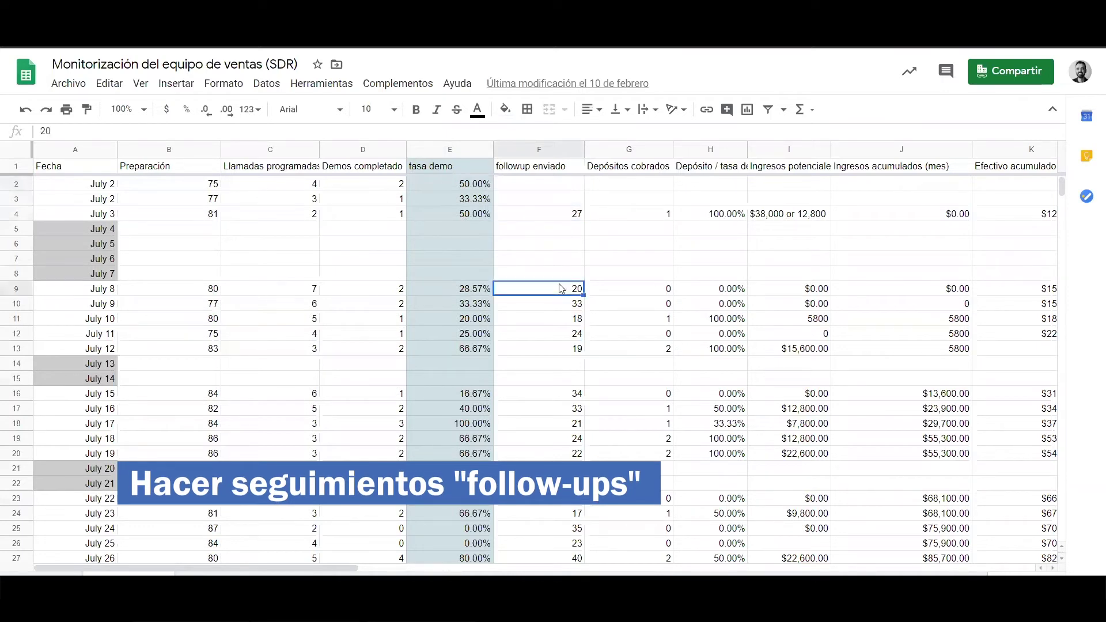
click(572, 216)
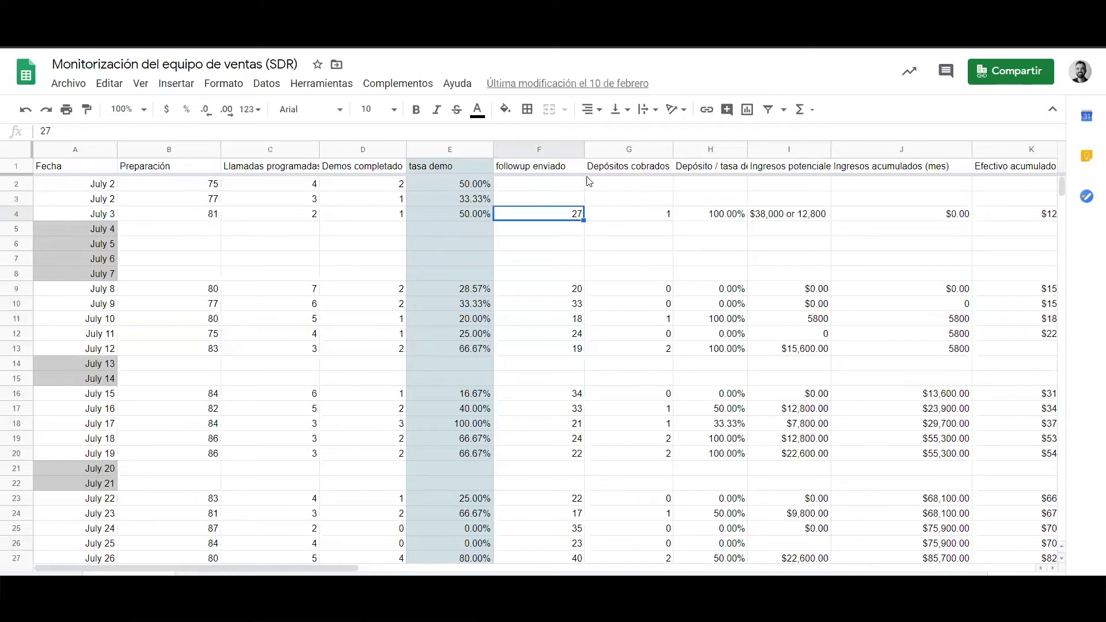
Review the July 3 deposits and deposit rate, plus the potential income, accumulated cash and new scheduled calls columns
click(655, 215)
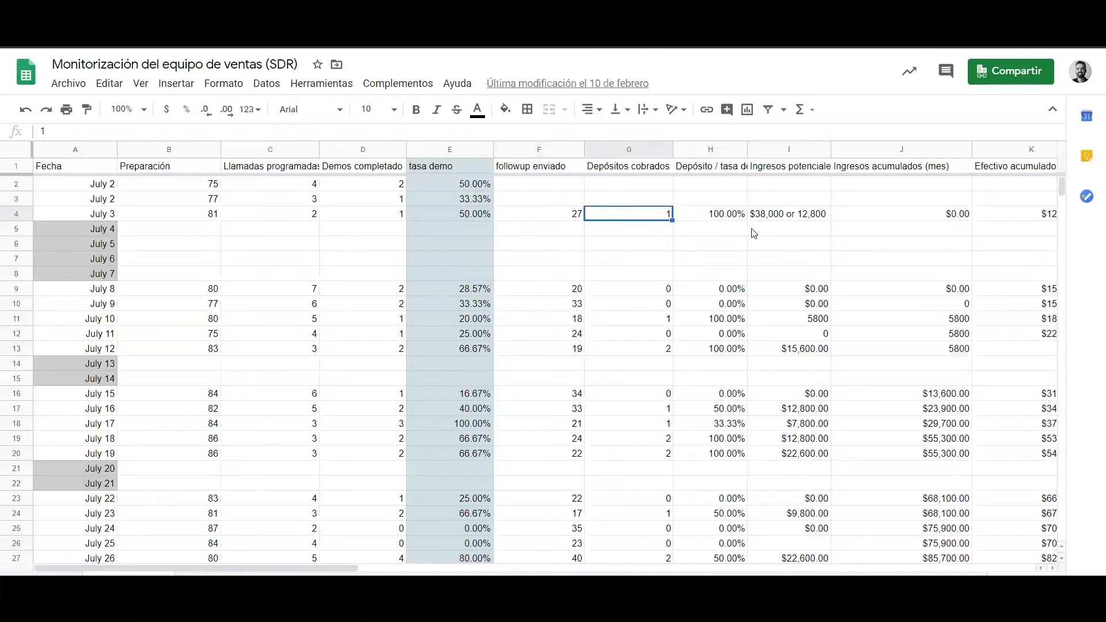
click(729, 219)
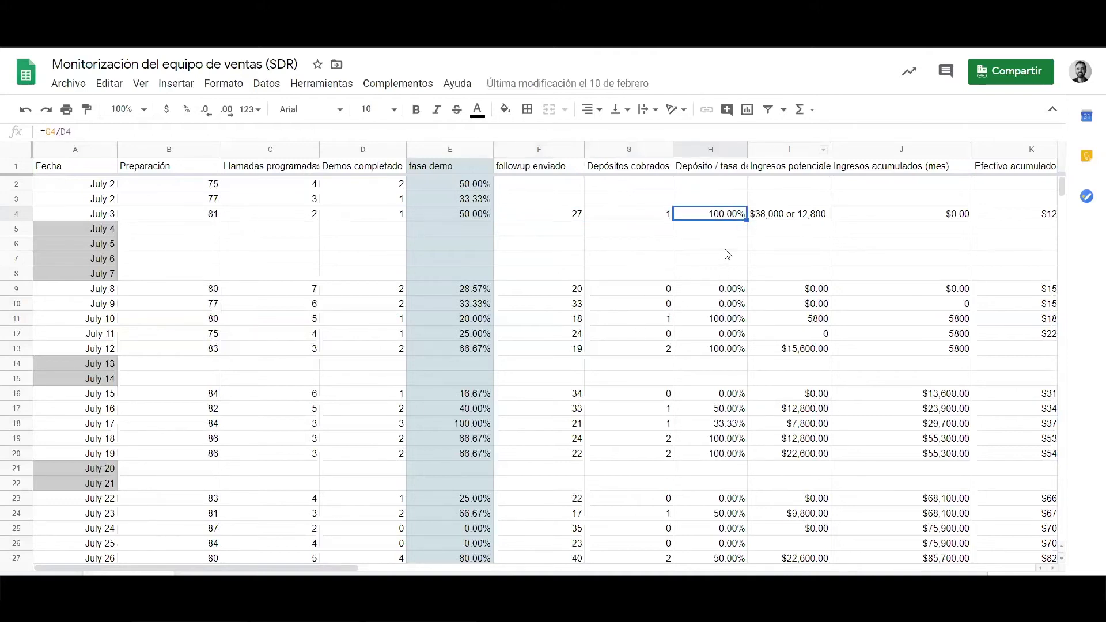
drag(796, 214, 790, 468)
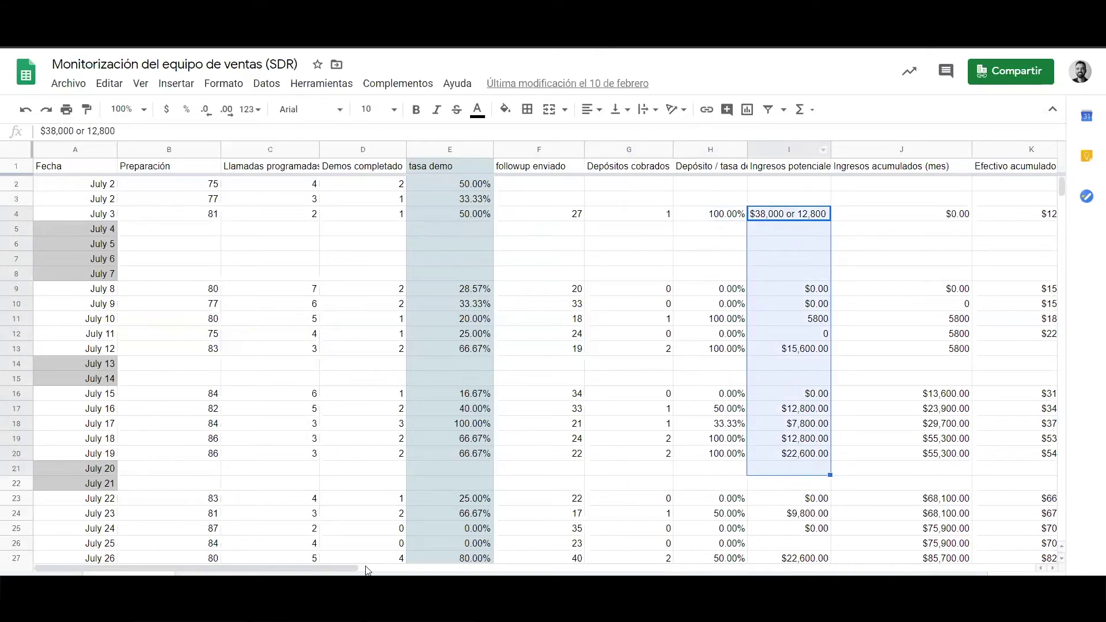
drag(318, 571, 418, 571)
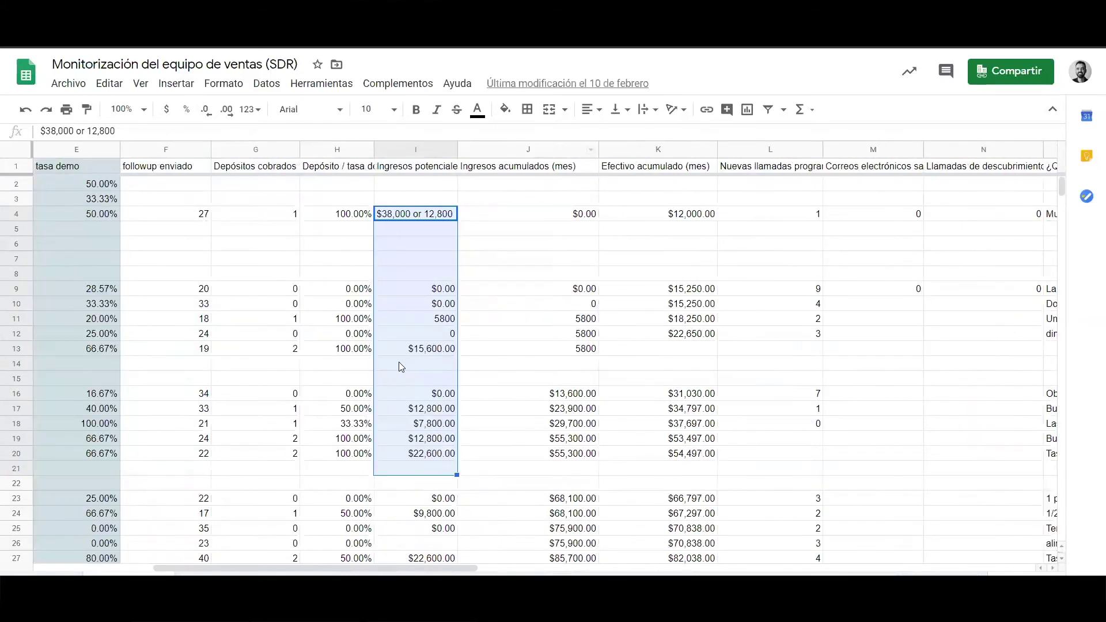
drag(675, 182, 710, 274)
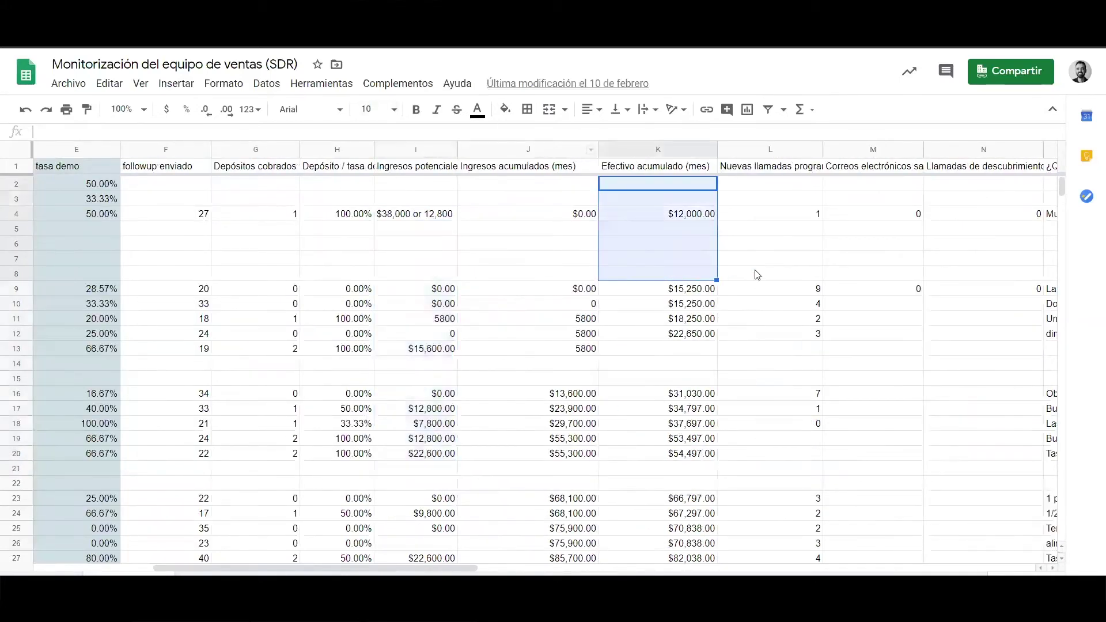
click(801, 215)
Widen column N, the booked discovery calls column, to show more of its header text
scroll(496, 305, right, 3)
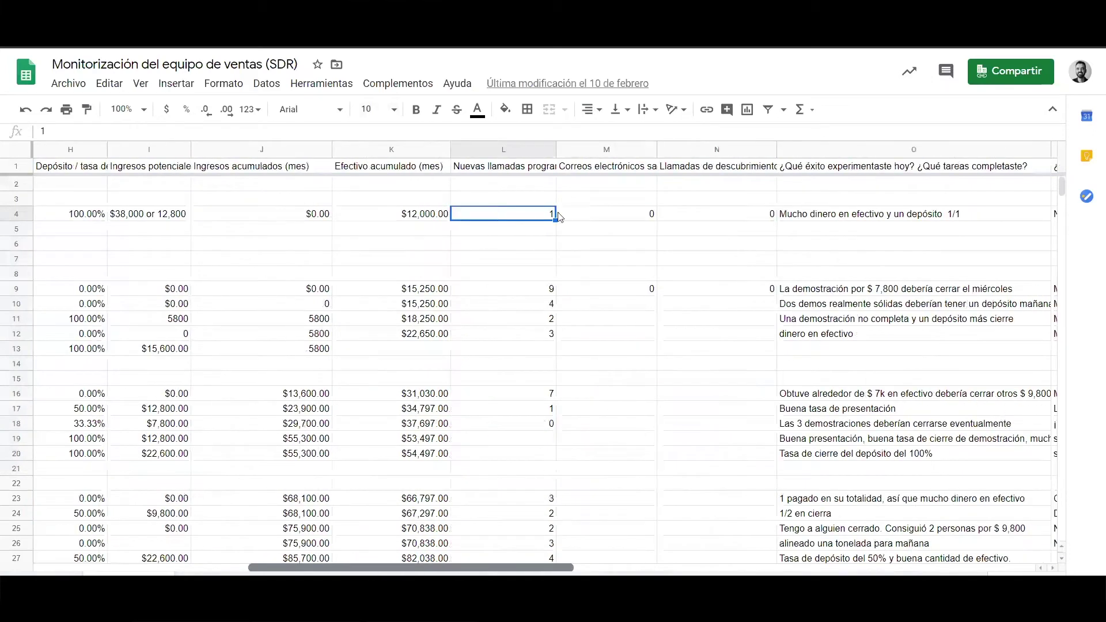
scroll(603, 213, right, 1)
scroll(603, 184, right, 1)
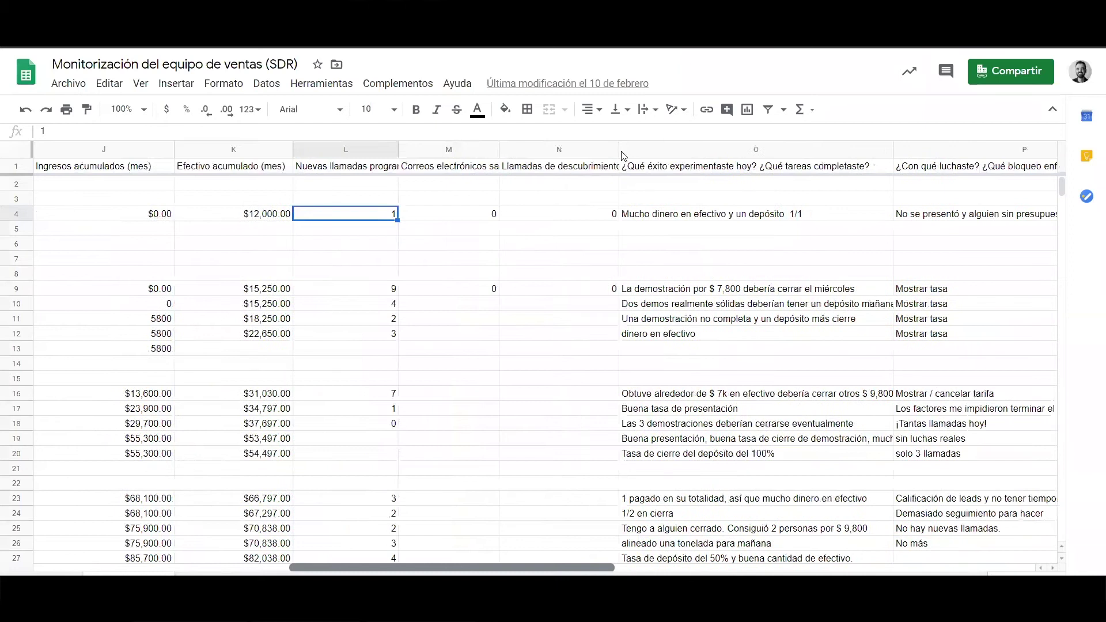
key(Right)
key(Right)
drag(619, 156, 654, 155)
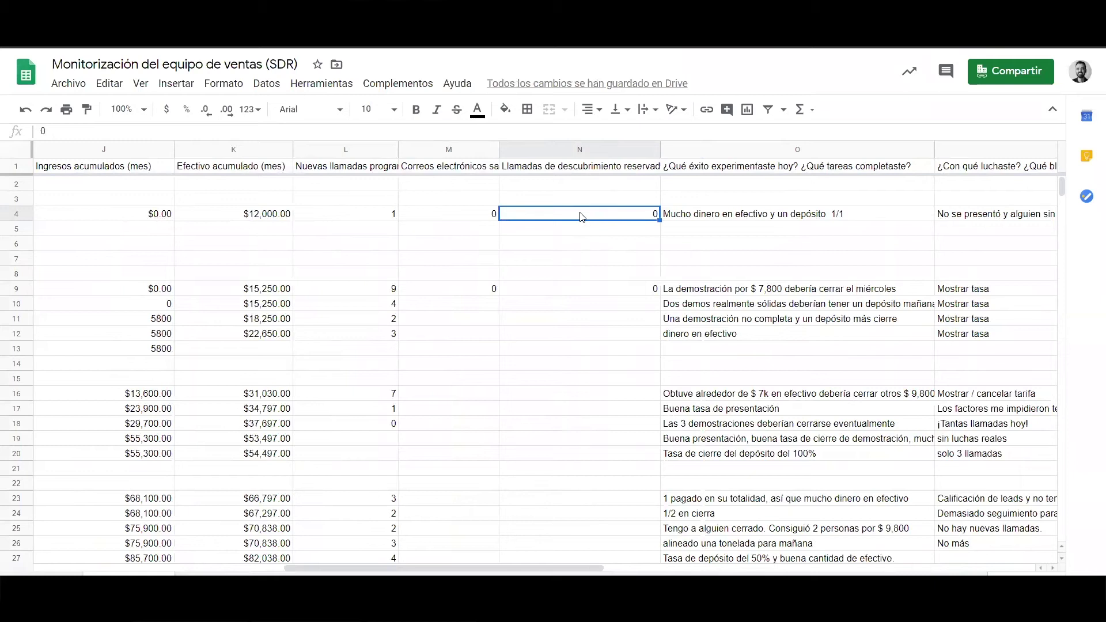
Compare the July 3 answers about the day's successes and struggles in columns O and P
click(725, 219)
click(1012, 220)
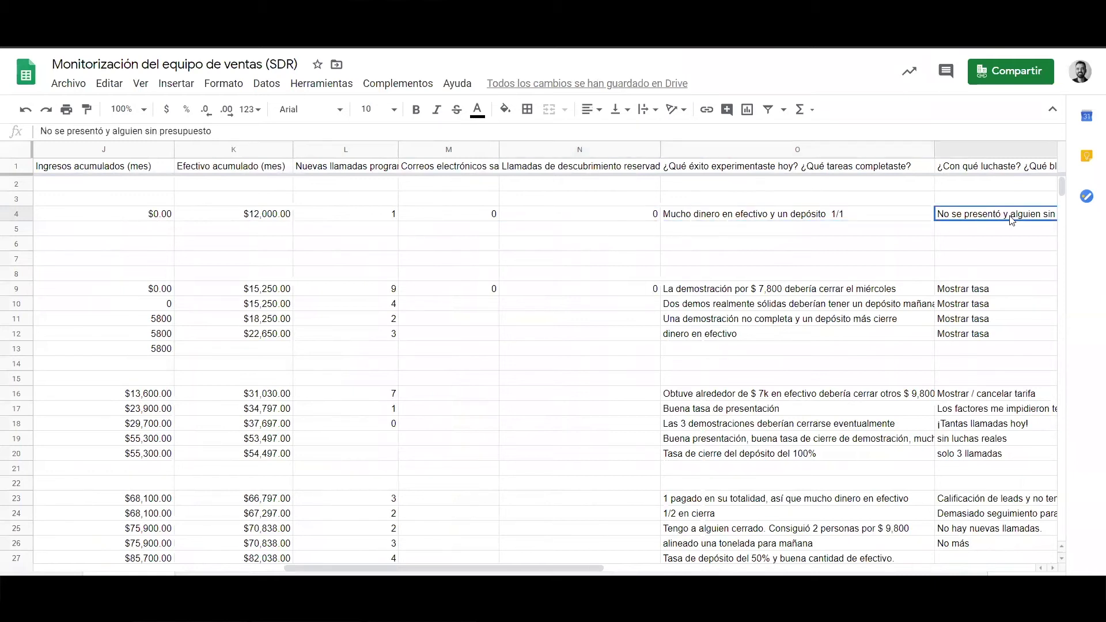
click(851, 218)
click(977, 221)
click(861, 217)
click(953, 218)
click(847, 217)
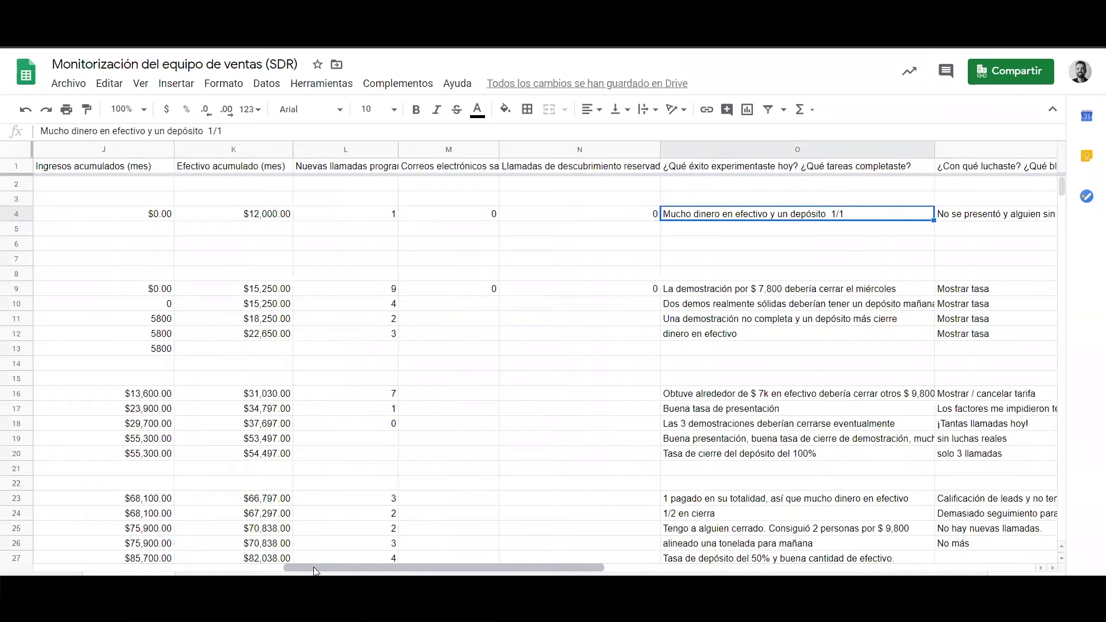
Return to the sheet's first columns and review the July 2 Preparación and Llamadas programadas values
drag(316, 570, 291, 569)
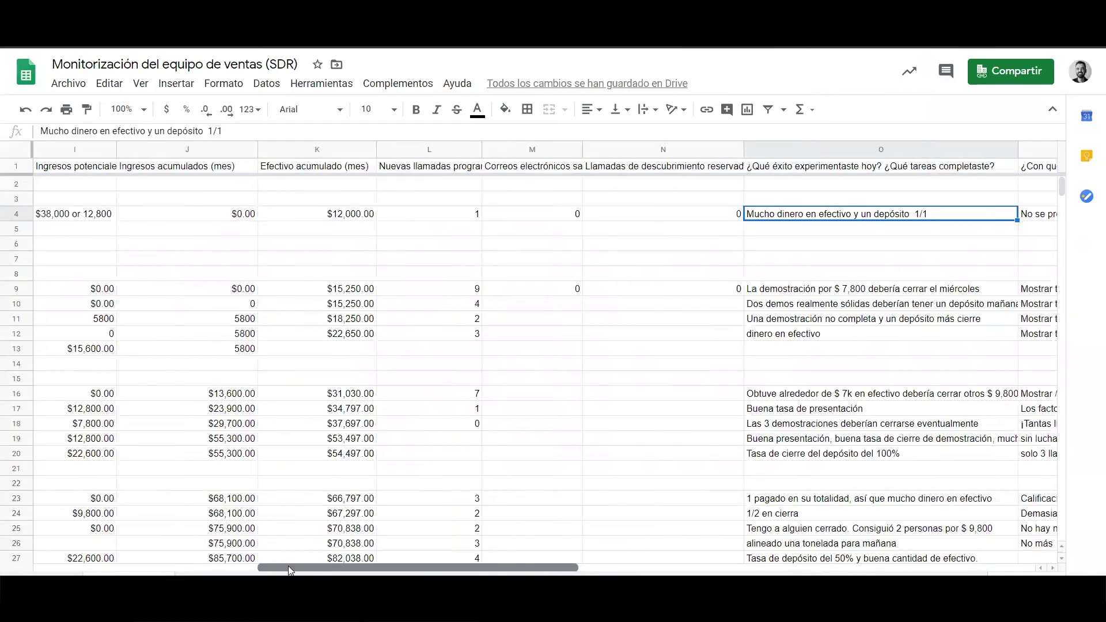
drag(288, 565, 83, 566)
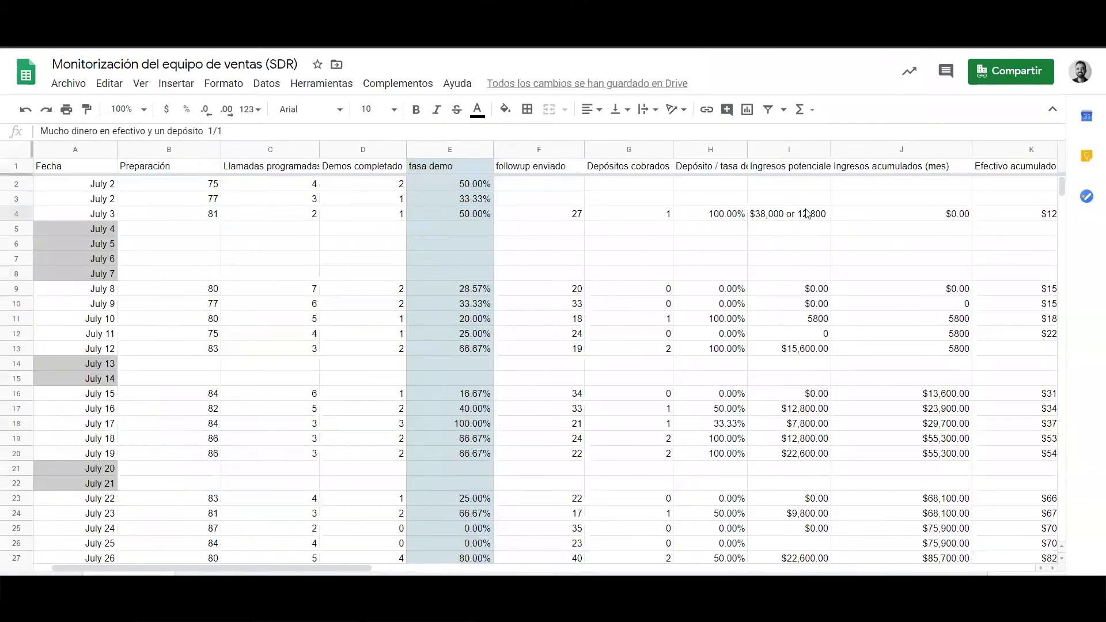
drag(180, 187, 315, 191)
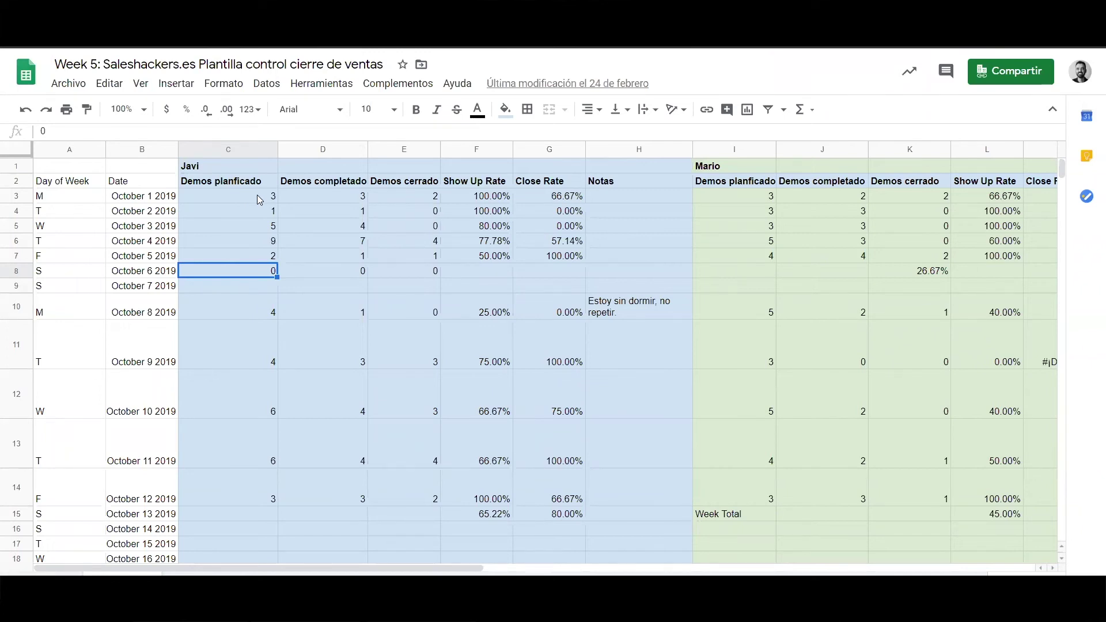
In the Week 5 sales-closing control template, examine the first salesperson's planned demos for October 1 to 7 and October 1 completed demos
click(257, 195)
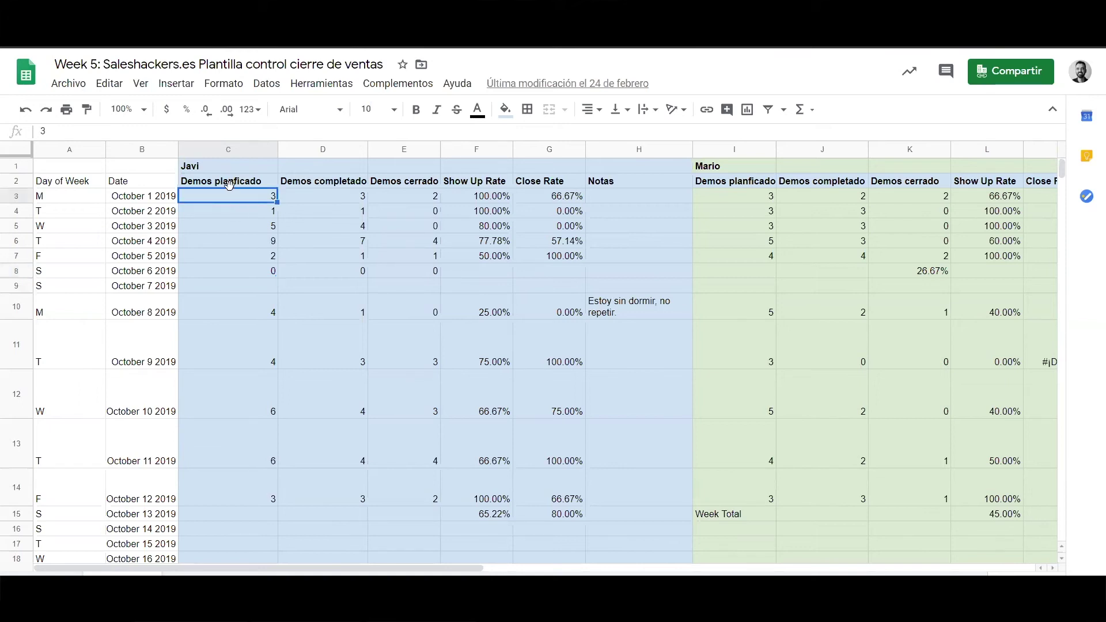
drag(230, 197, 229, 283)
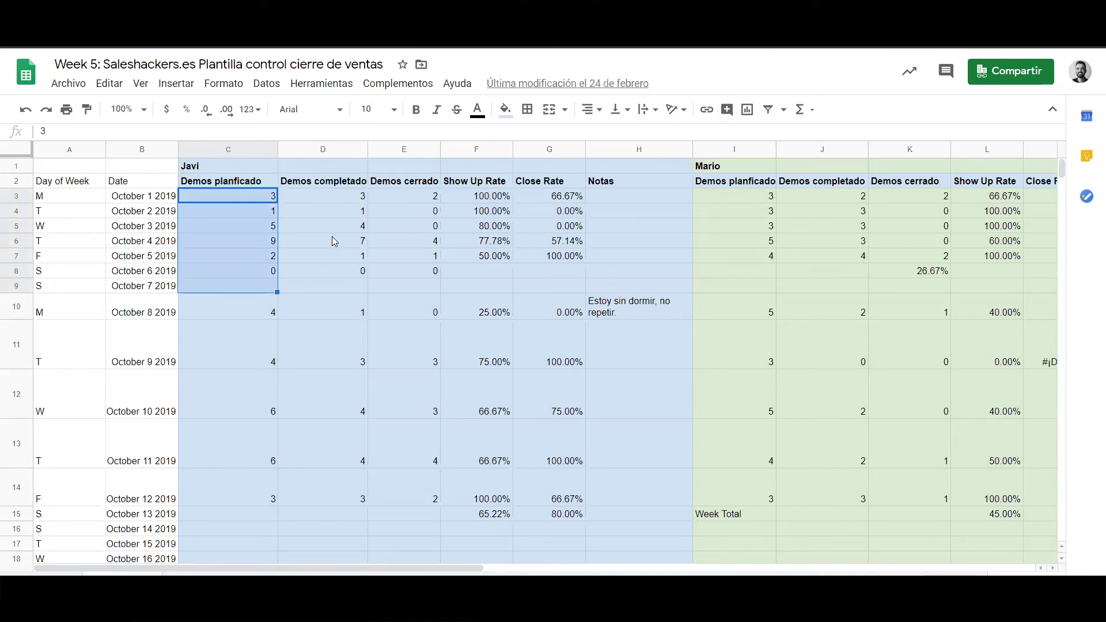
click(230, 201)
drag(242, 197, 237, 273)
click(316, 203)
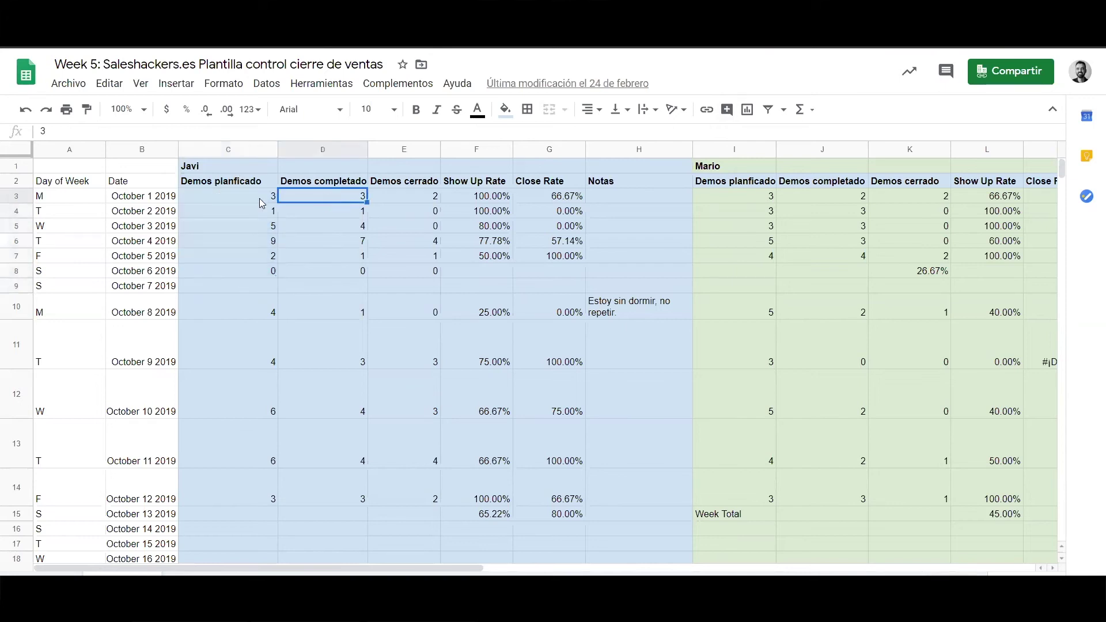
Compare the first salesperson's planned, completed and closed demos for October 1
key(Down)
key(Down)
key(Down)
click(357, 201)
click(420, 199)
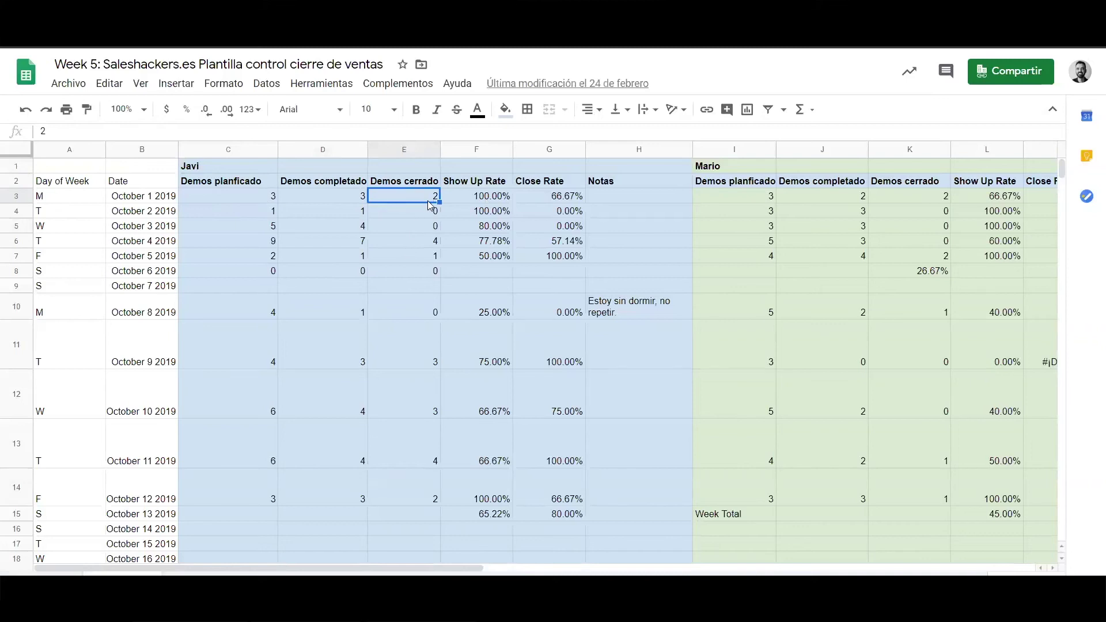
drag(269, 198, 346, 198)
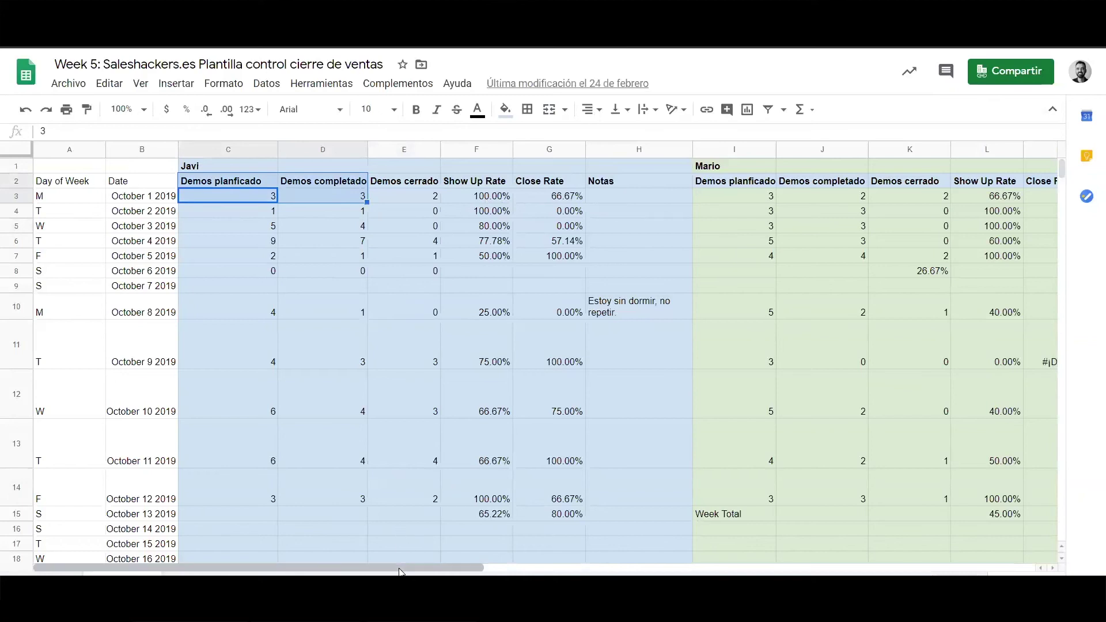
Review the first salesperson's October 8 note and completed demos, and highlight their block from the name header through October 9
click(641, 315)
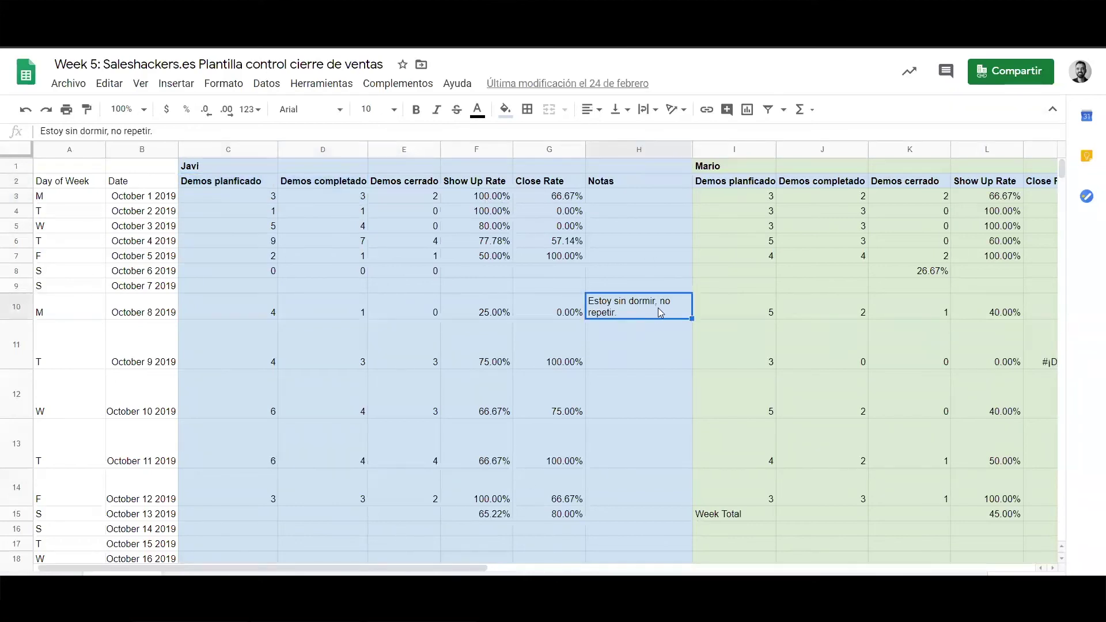
click(345, 311)
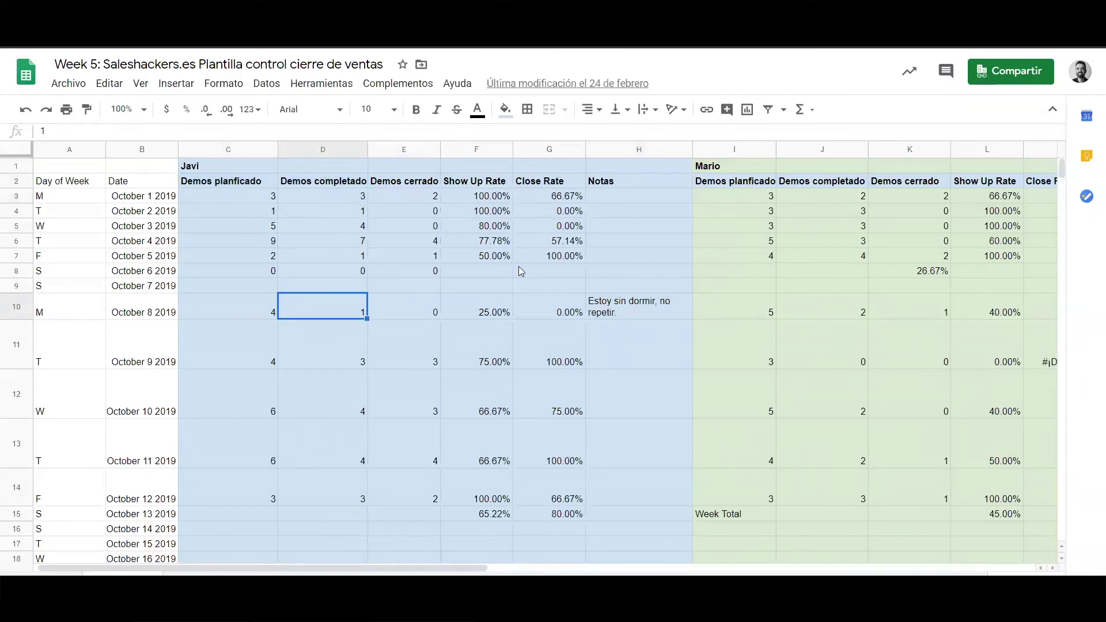
click(316, 224)
drag(226, 167, 597, 367)
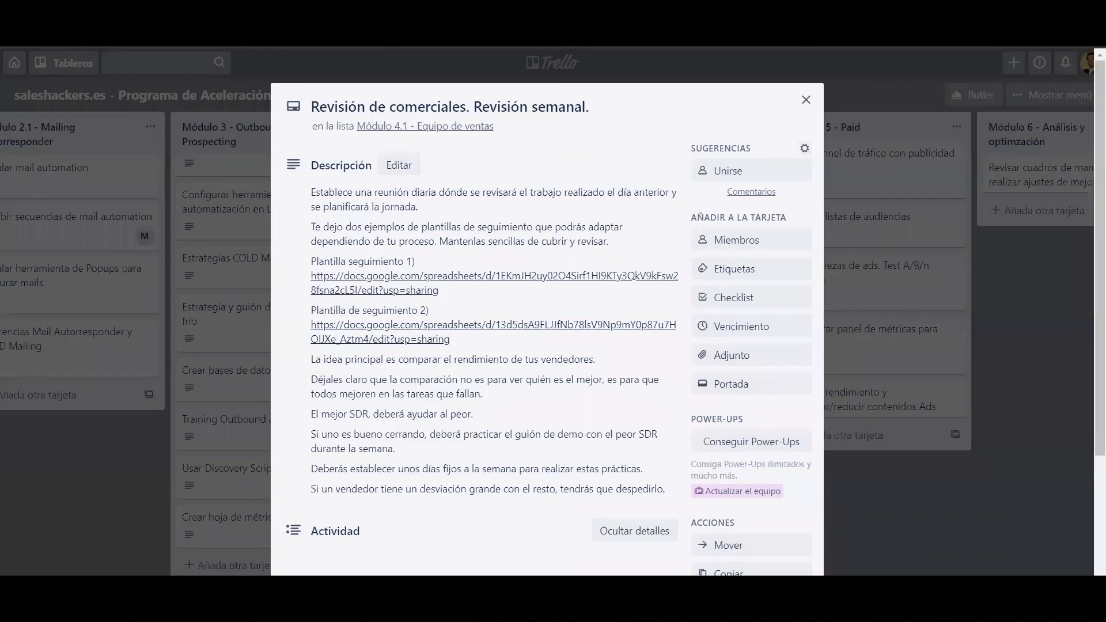
Switch from the Trello card back to the sales-closing sheet and compare the first salesperson's October 1 to 8 figures with the other salespeople's columns
click(864, 35)
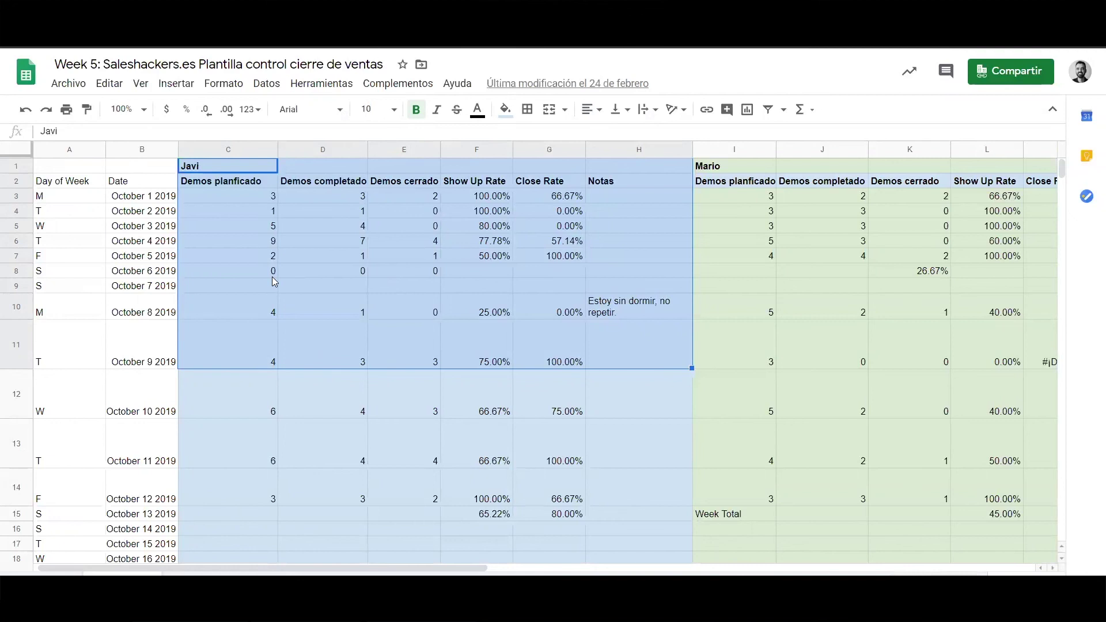
drag(254, 196, 529, 316)
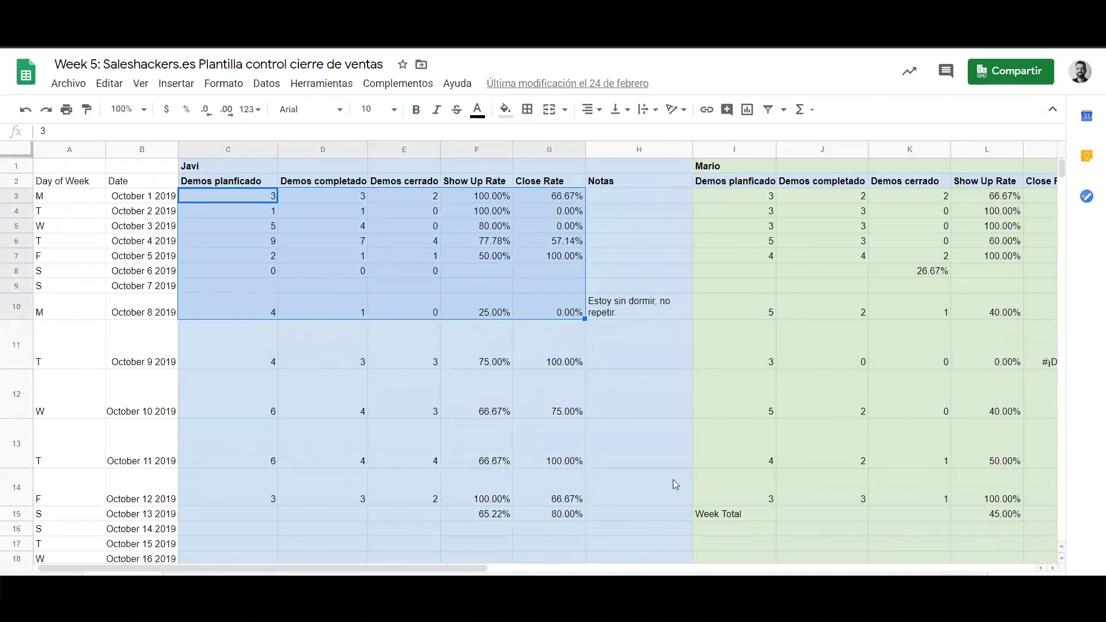
scroll(672, 479, right, 10)
scroll(672, 480, left, 5)
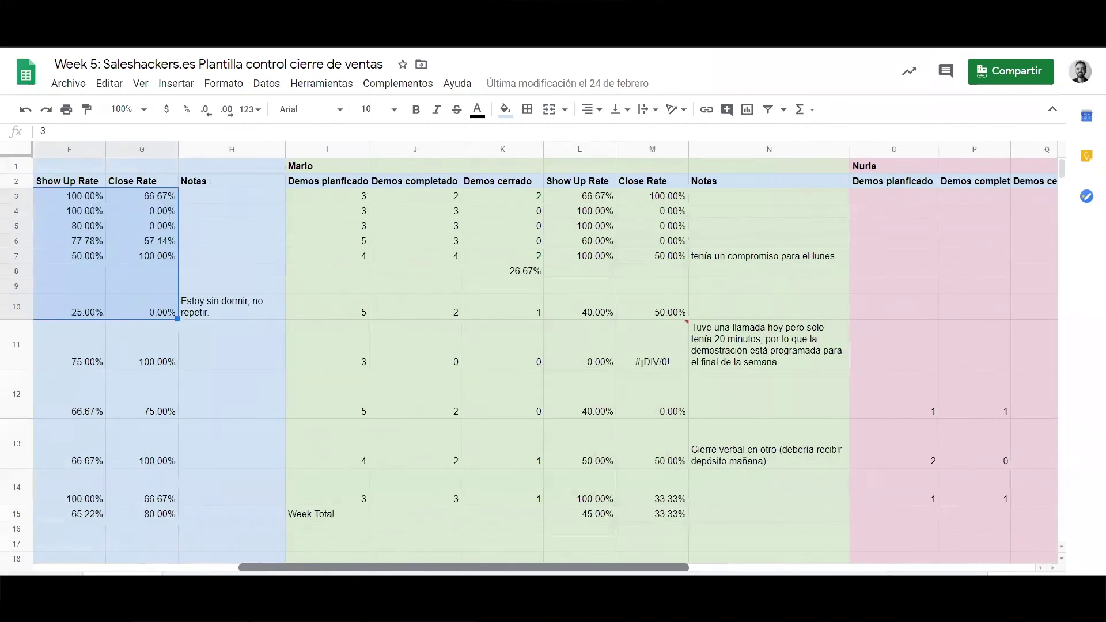
Return to the first salesperson's columns and check the October 10 completed demos and October 5 planned demos
scroll(398, 415, left, 5)
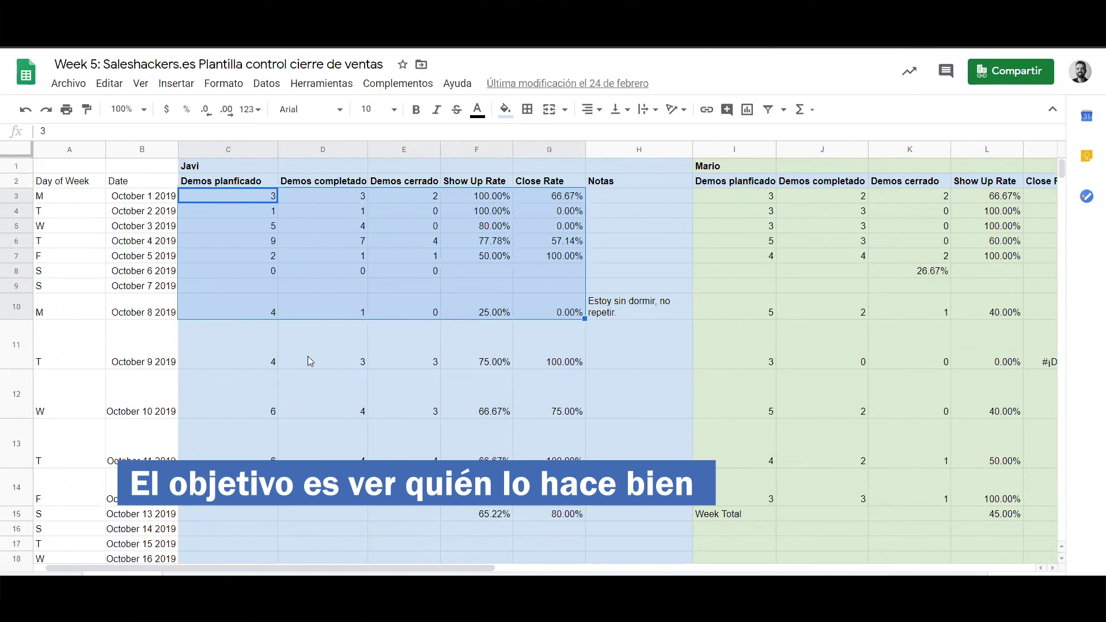
click(308, 371)
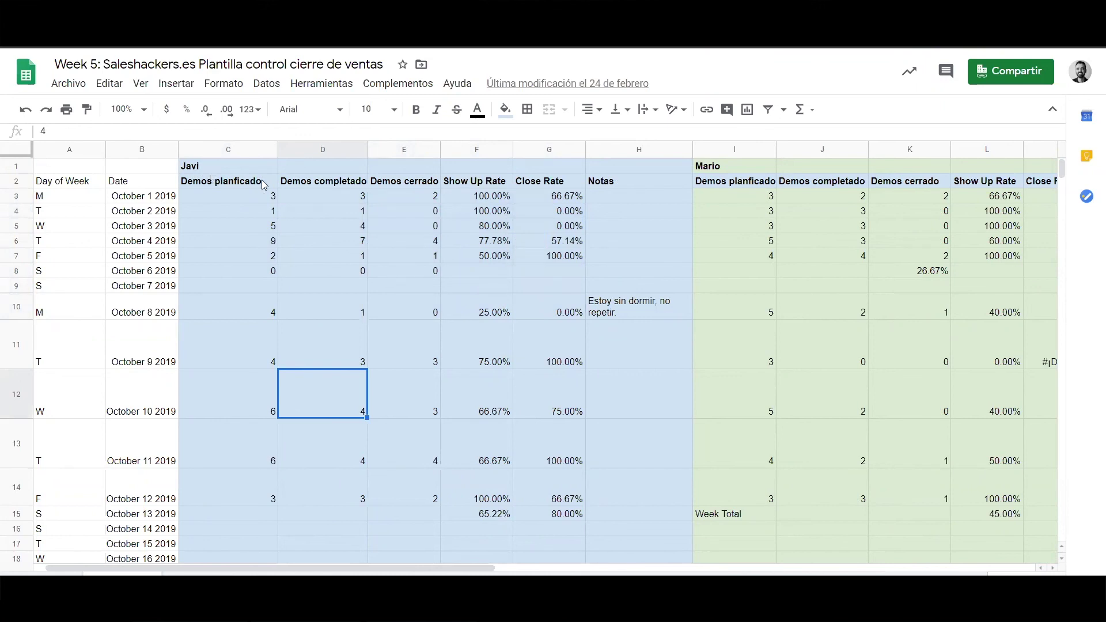
click(232, 255)
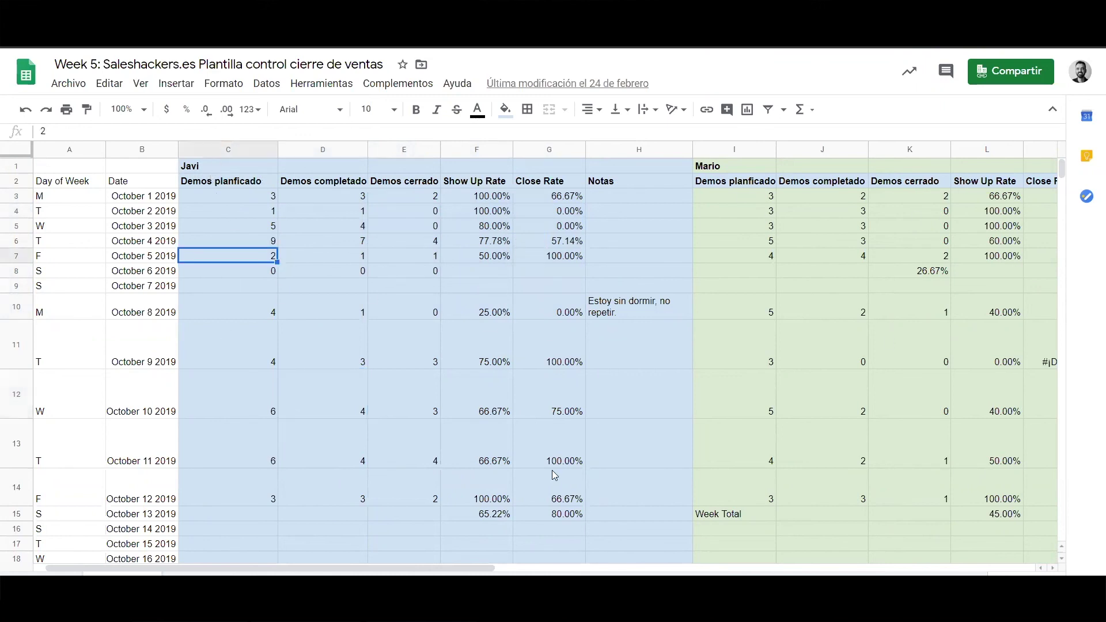